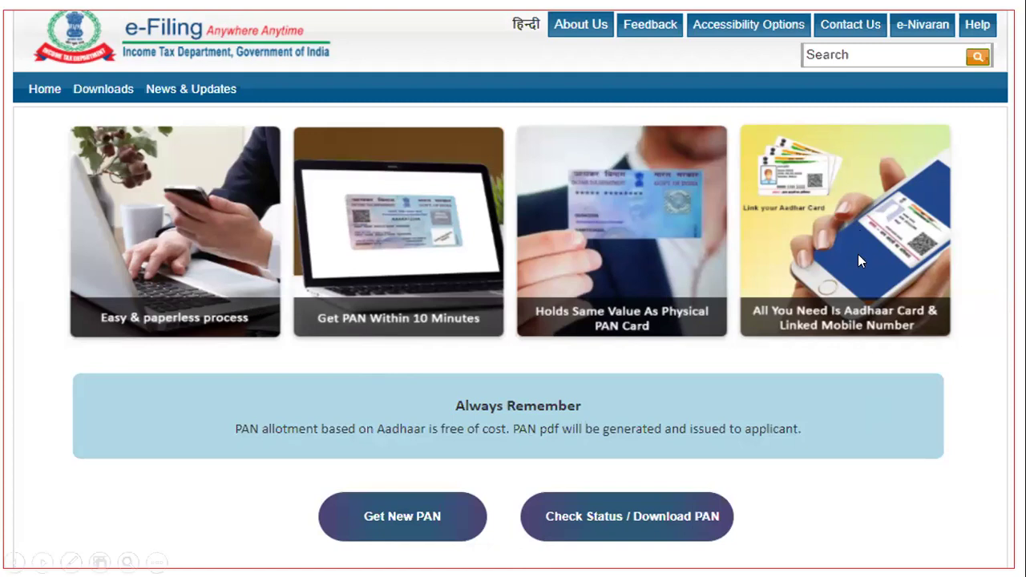
Advance the slideshow to Always Remember, step past Thank You, and return to Always Remember.
click(796, 297)
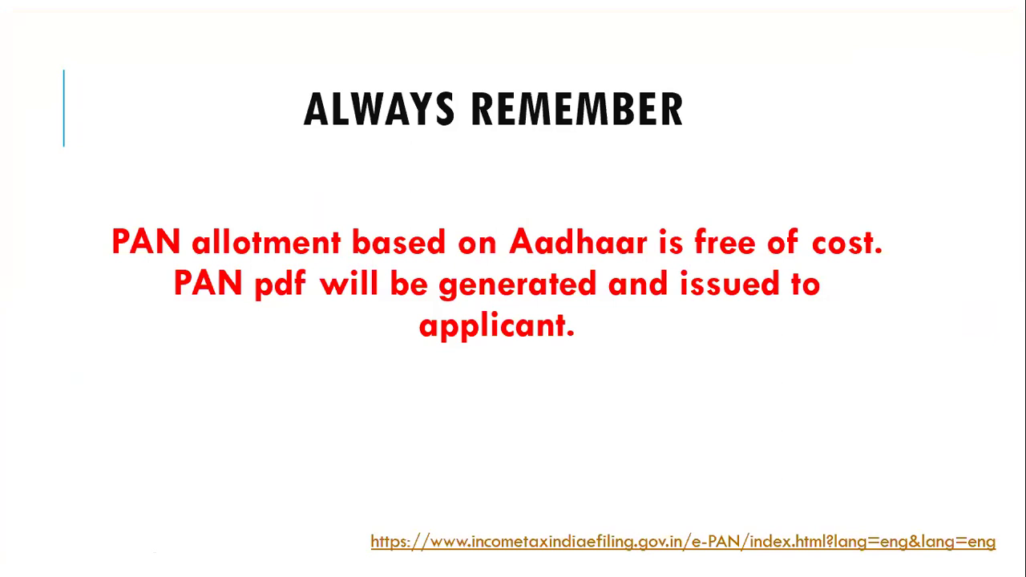
key(Right)
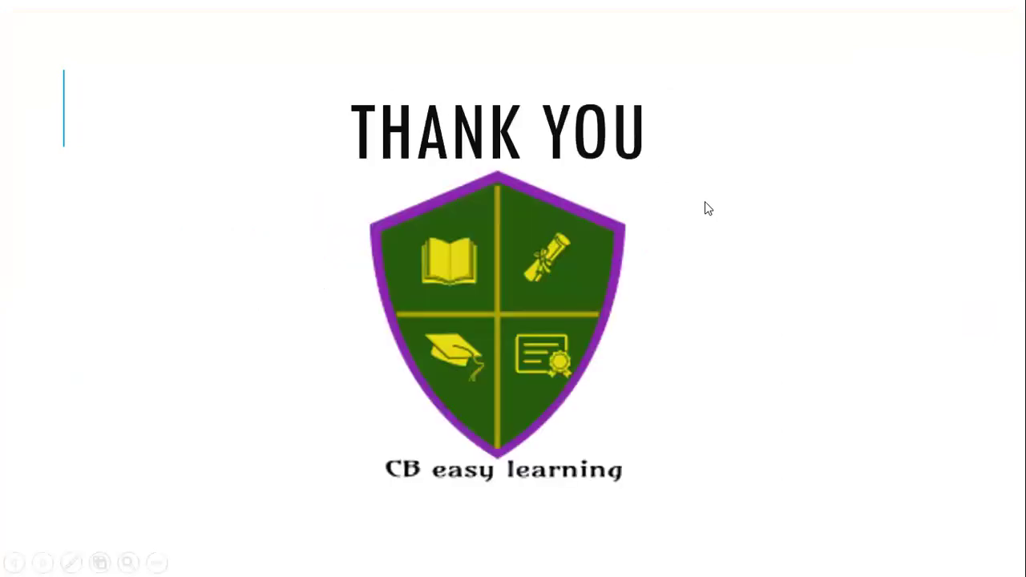
key(Left)
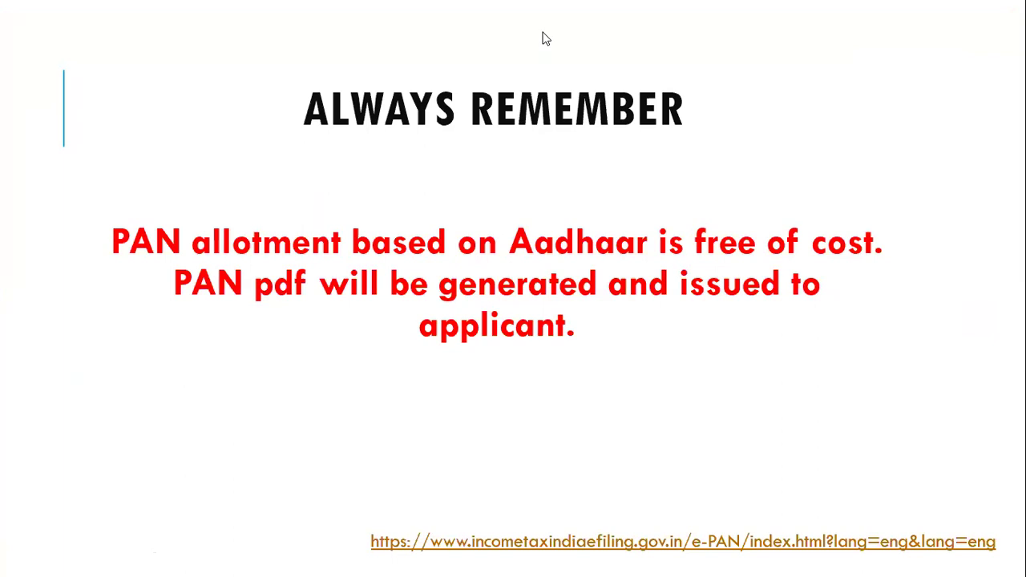
In Chrome, search Google for 'efiling login' and open the e-Filing Home Page result.
key(alt+Tab)
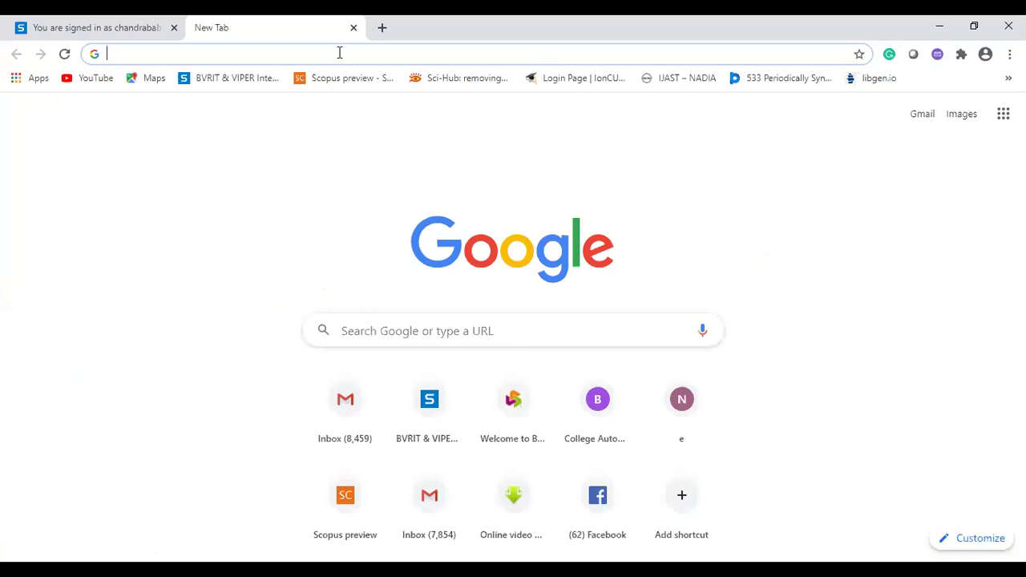
click(337, 54)
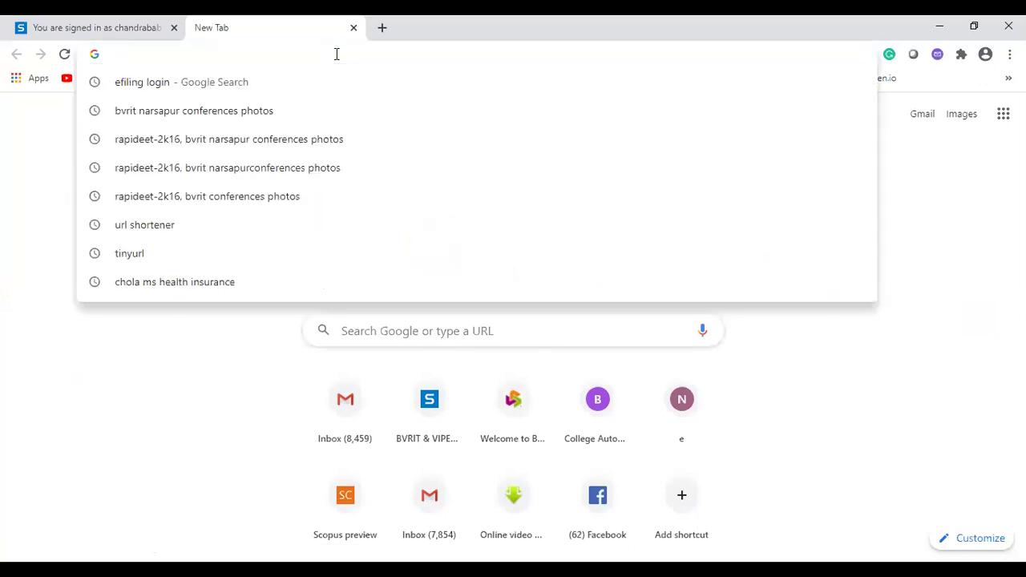
click(262, 82)
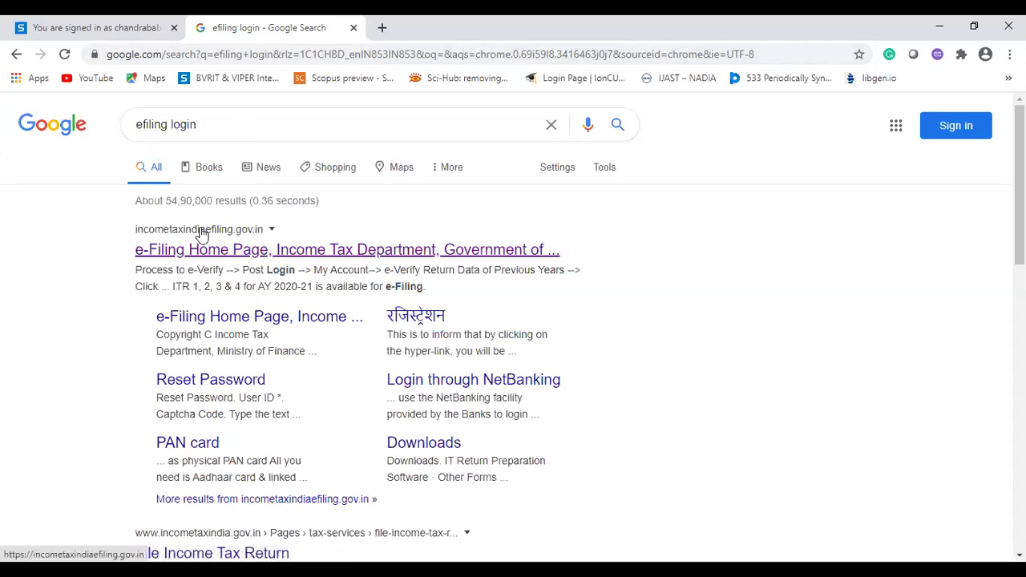
scroll(196, 411, down, 1)
scroll(199, 404, down, 7)
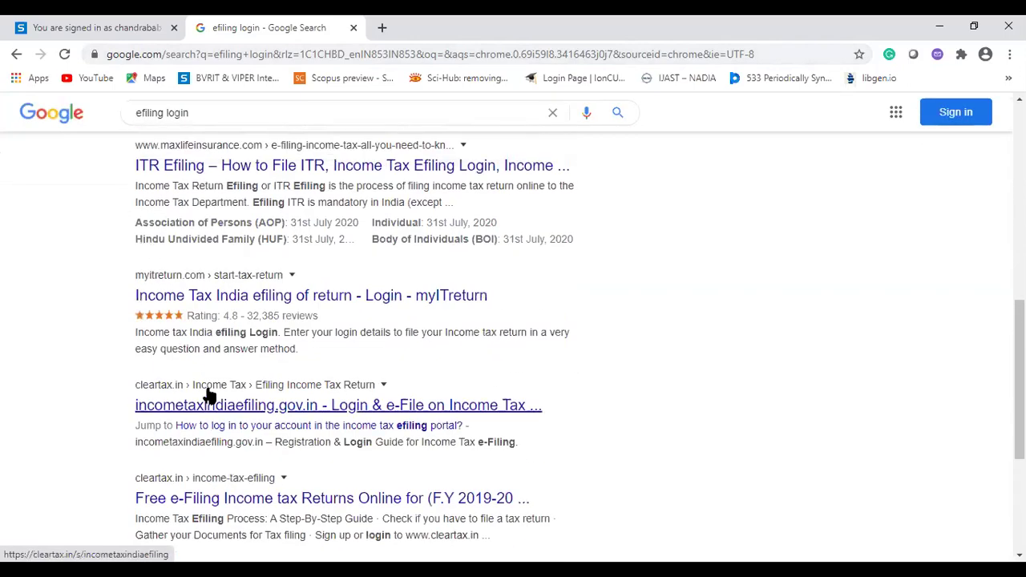
scroll(205, 393, up, 8)
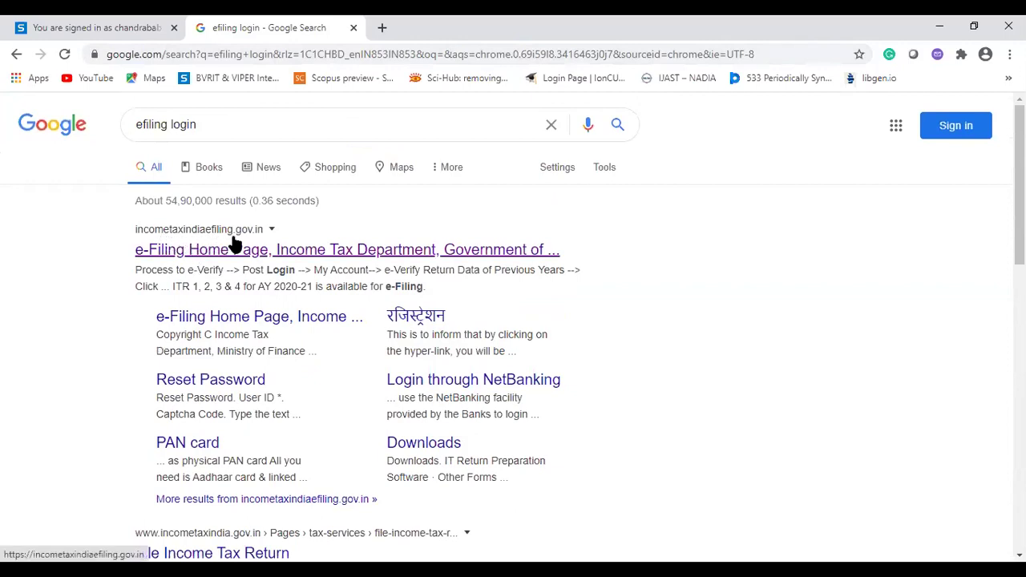
click(241, 257)
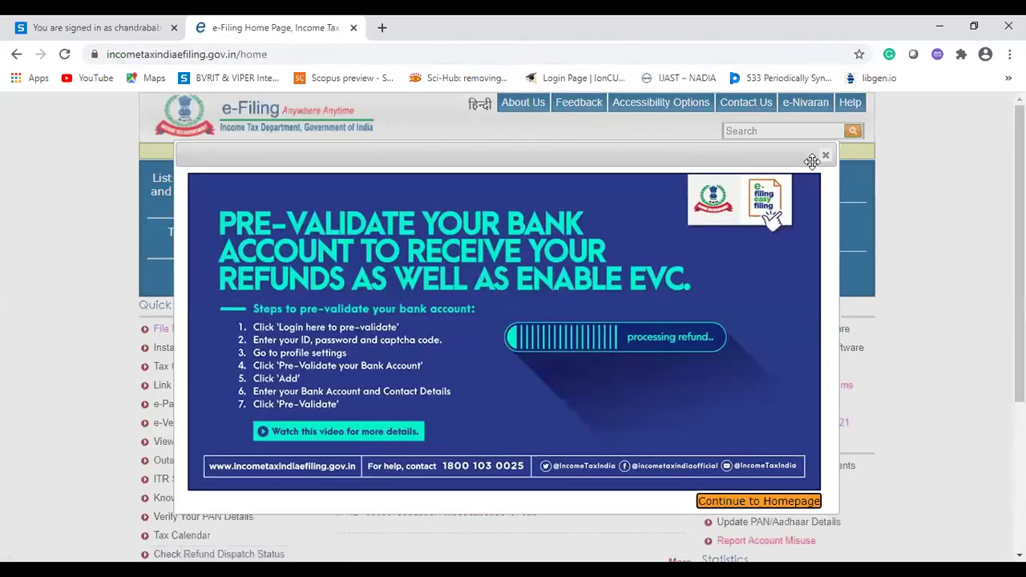
Dismiss the bank pre-validation notice, choose Instant PAN through Aadhaar, then Get New PAN.
click(825, 155)
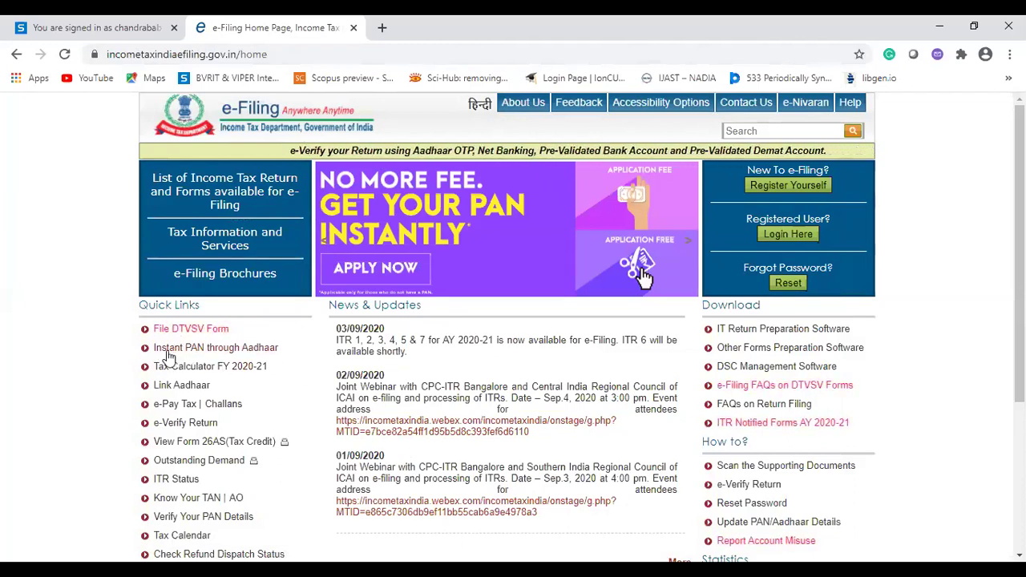
click(248, 349)
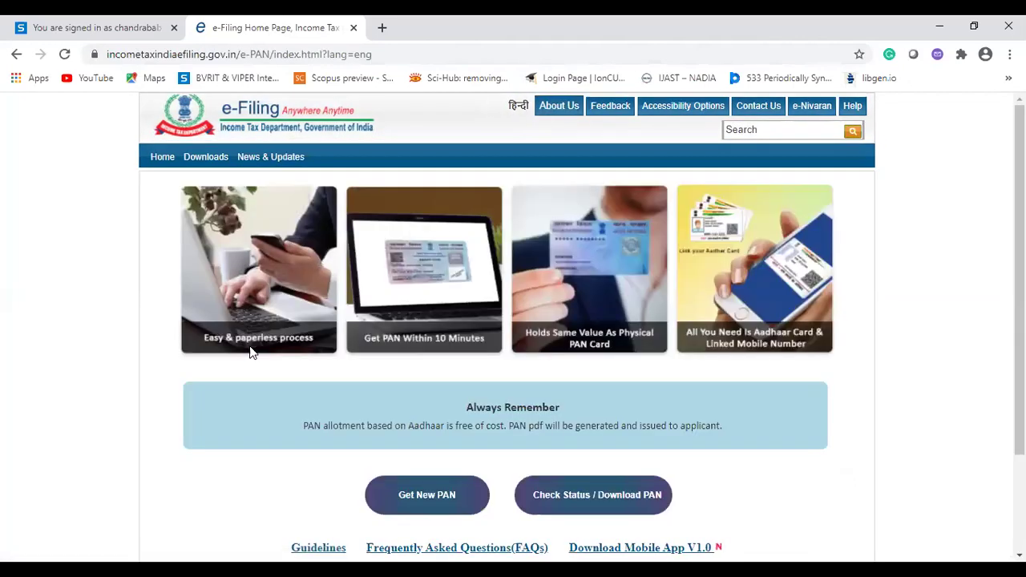
scroll(850, 349, down, 1)
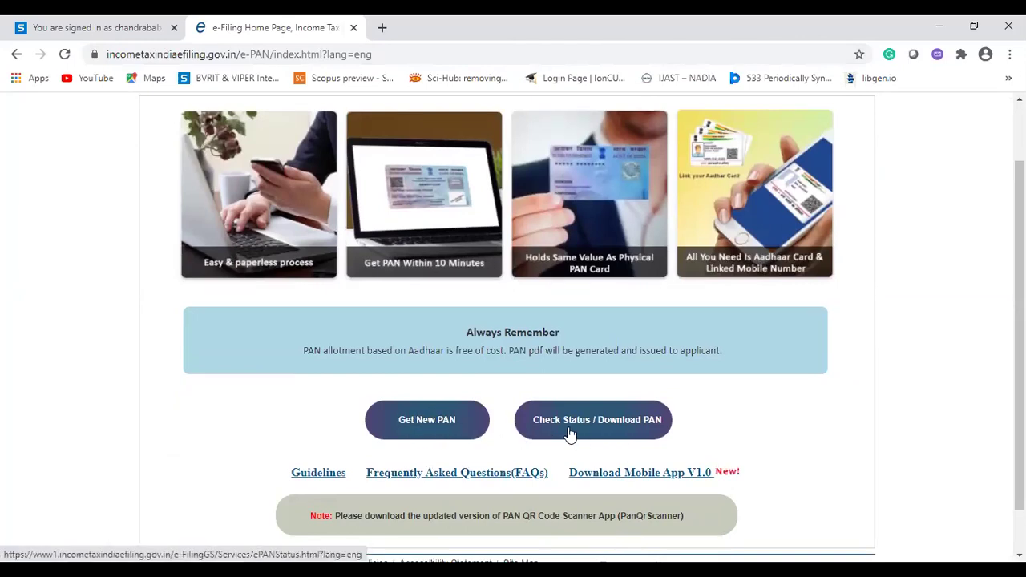
click(425, 425)
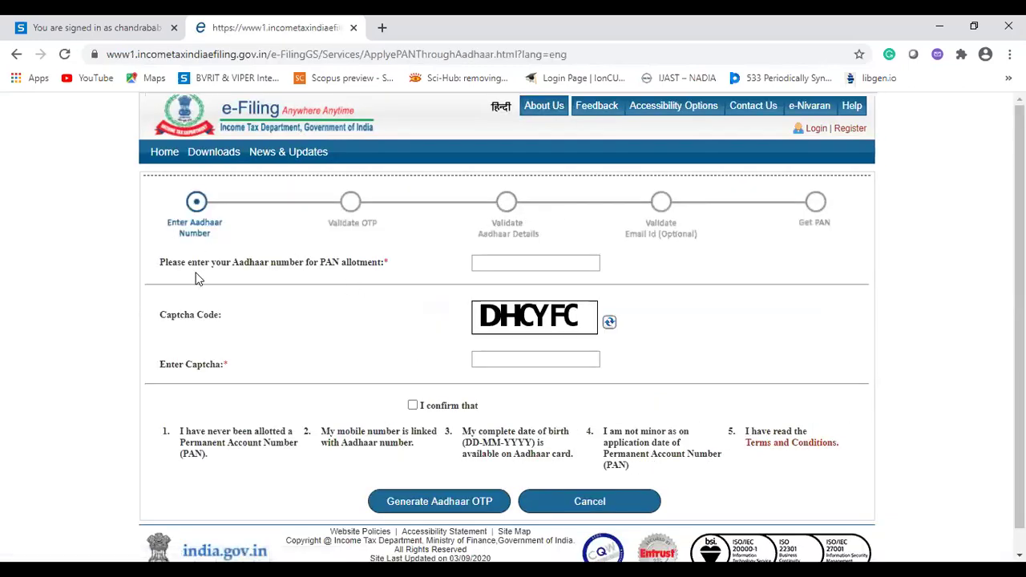
Enter the applicant's 12-digit Aadhaar number, then move to the Enter Captcha field.
click(514, 261)
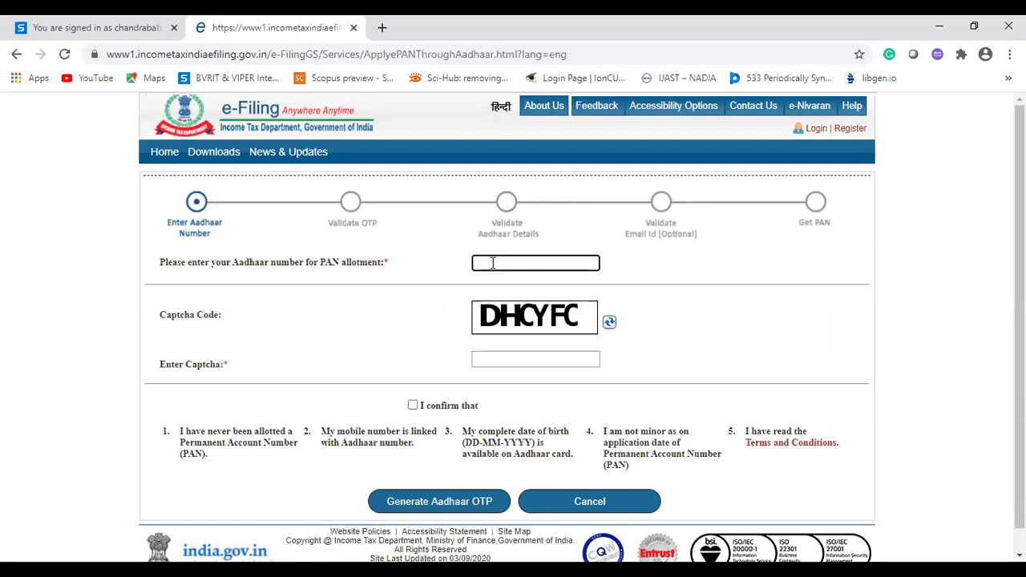
click(534, 359)
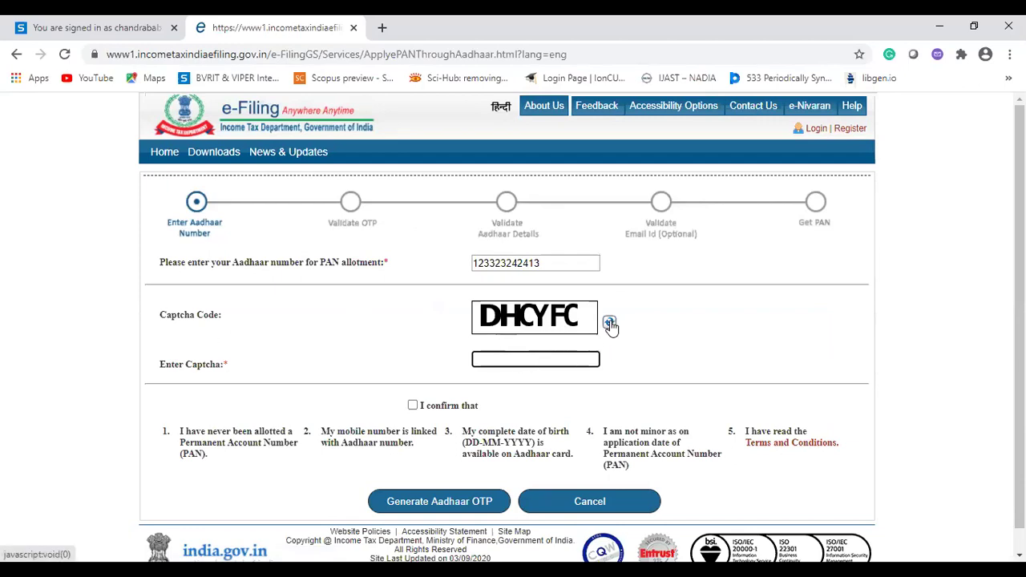
Refresh the captcha, enter the new captcha code, and tick the I confirm that declaration checkbox.
click(610, 324)
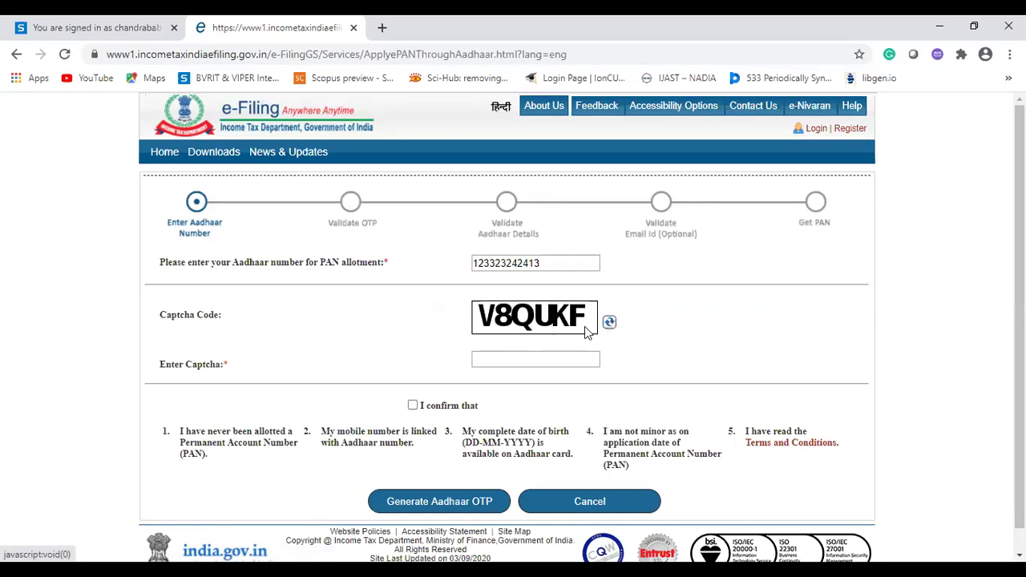
click(549, 357)
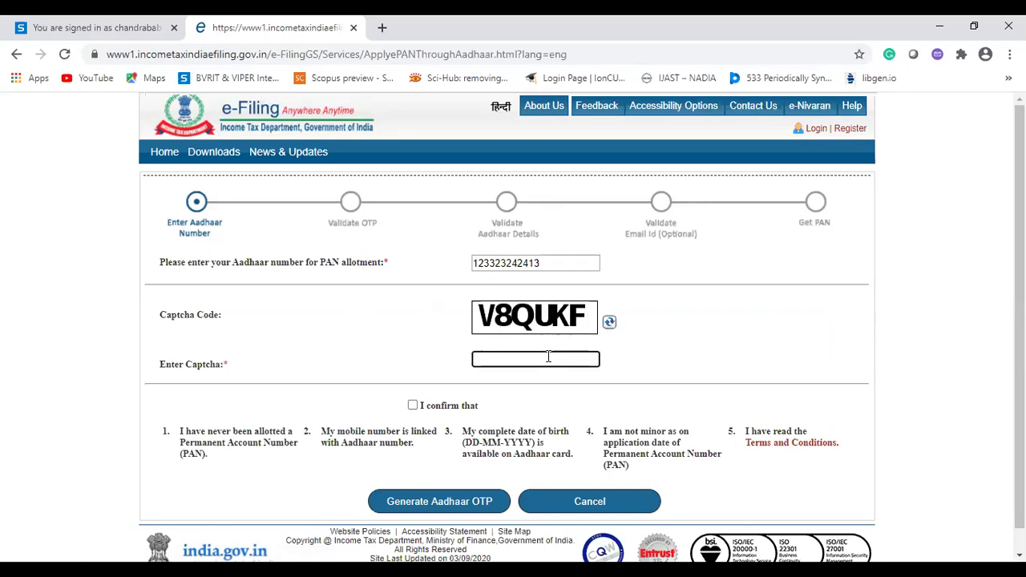
text(V8QUKF)
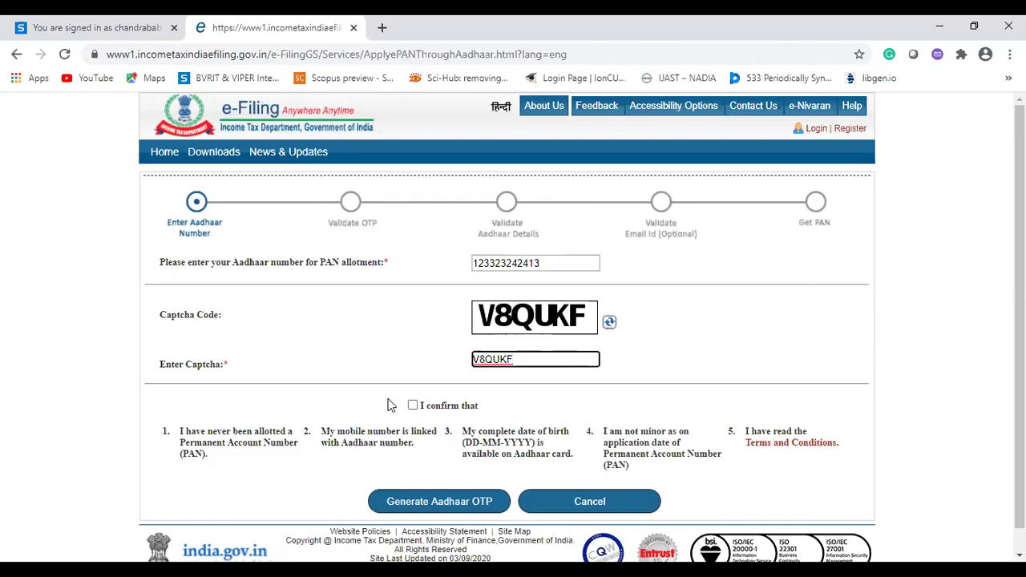
click(413, 405)
scroll(437, 407, down, 1)
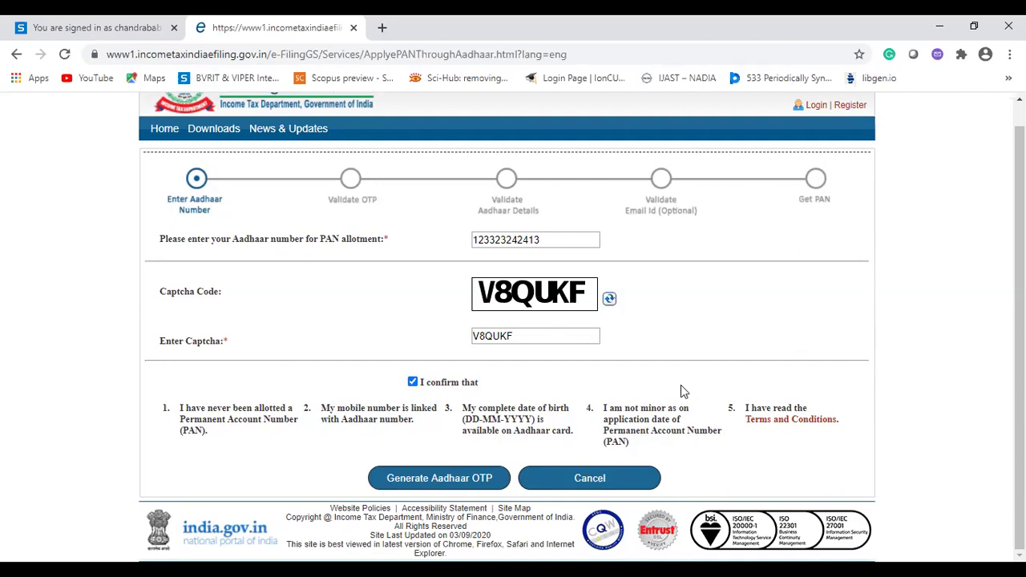
Cancel the new PAN application and open Instant PAN through Aadhaar's Check Status / Download PAN form.
click(604, 481)
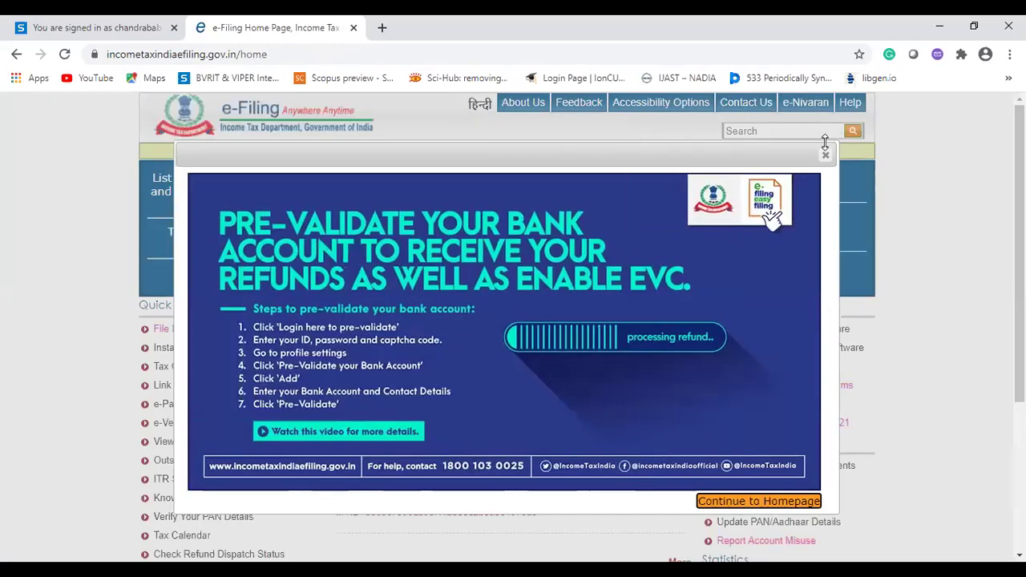
click(825, 155)
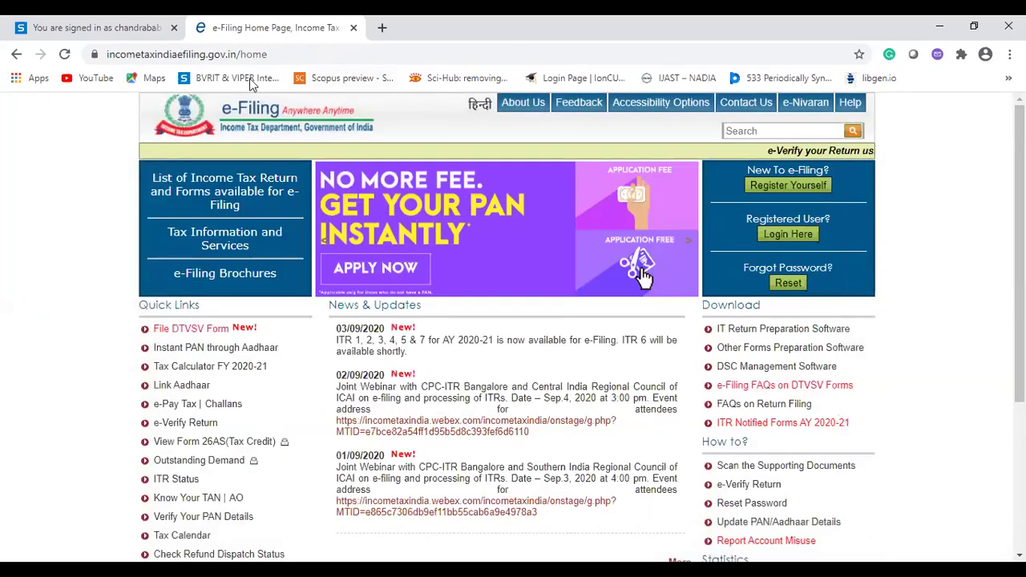
click(203, 349)
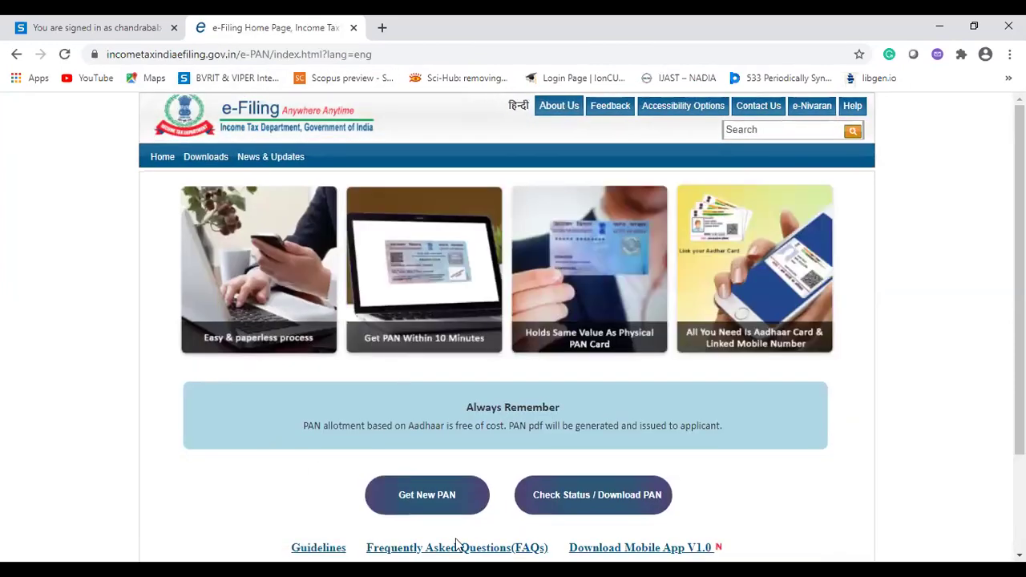
click(583, 505)
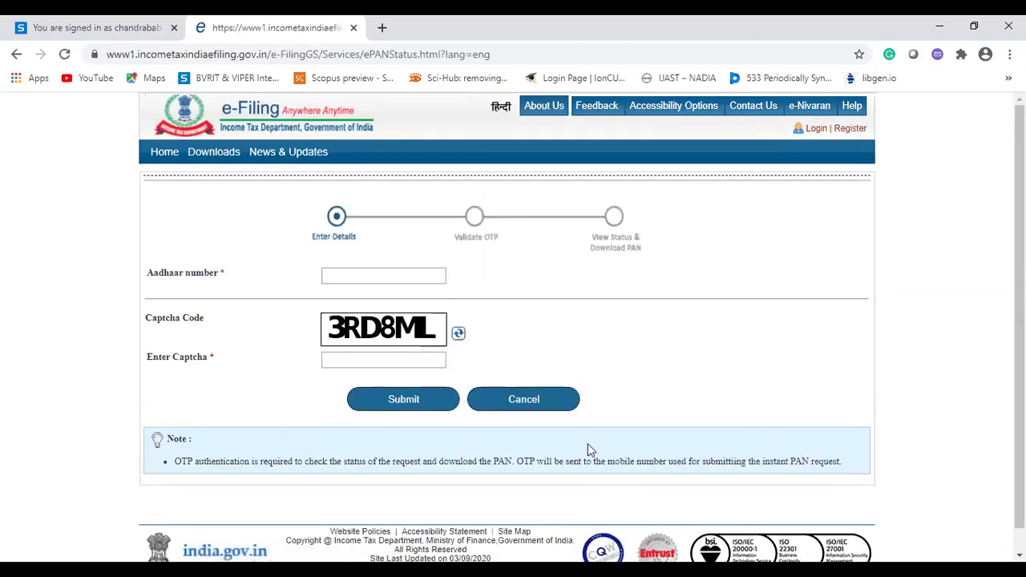
Try the status form's Aadhaar and captcha fields, then present slide 10, Thank You, in PowerPoint.
click(418, 278)
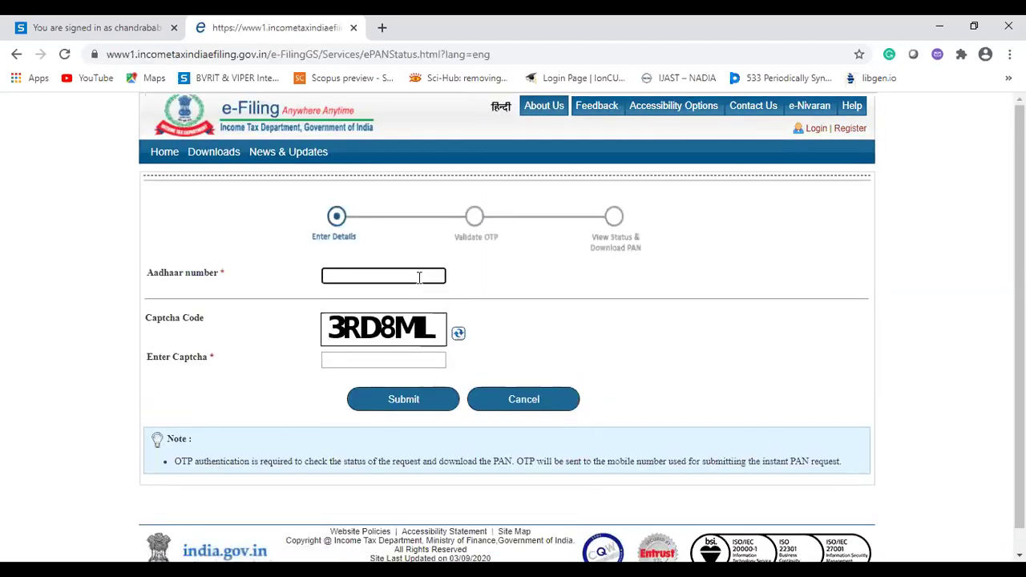
click(376, 360)
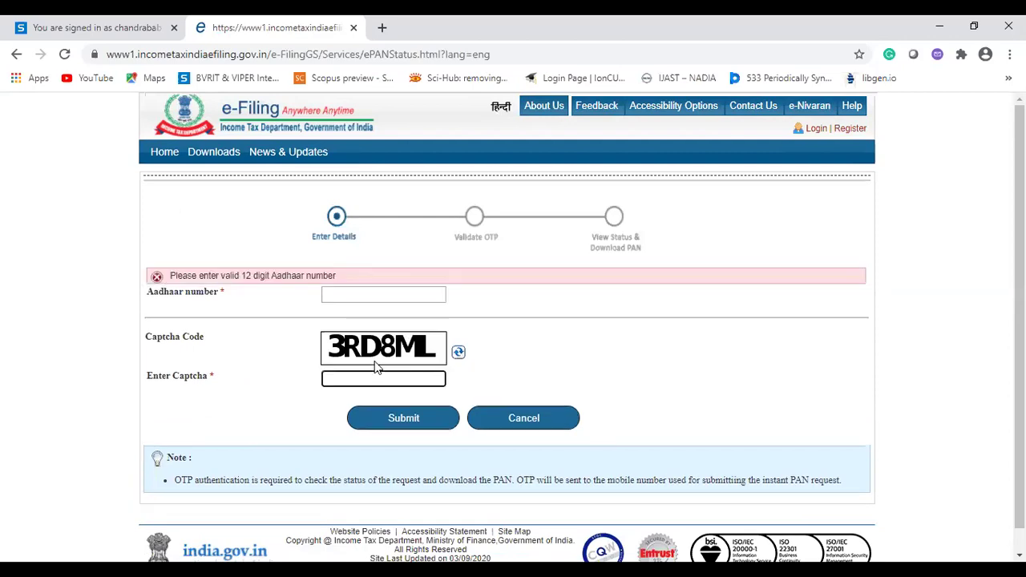
click(352, 298)
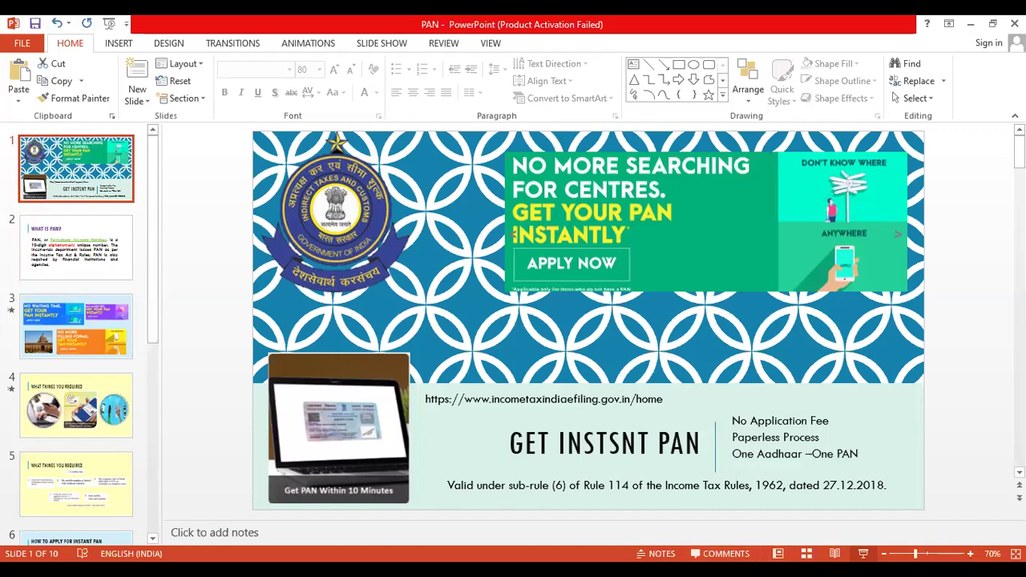
key(Page_Down)
key(Page_Down)
key(Page_Down)
key(Page_Down)
key(Page_Down)
key(Page_Down)
key(Page_Down)
key(Page_Down)
key(Page_Down)
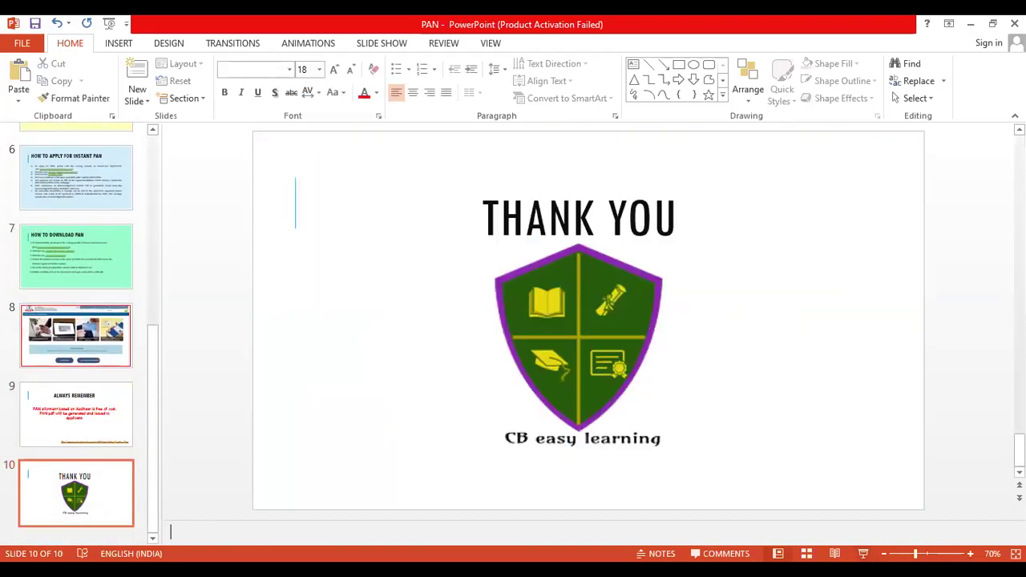
key(shift+F5)
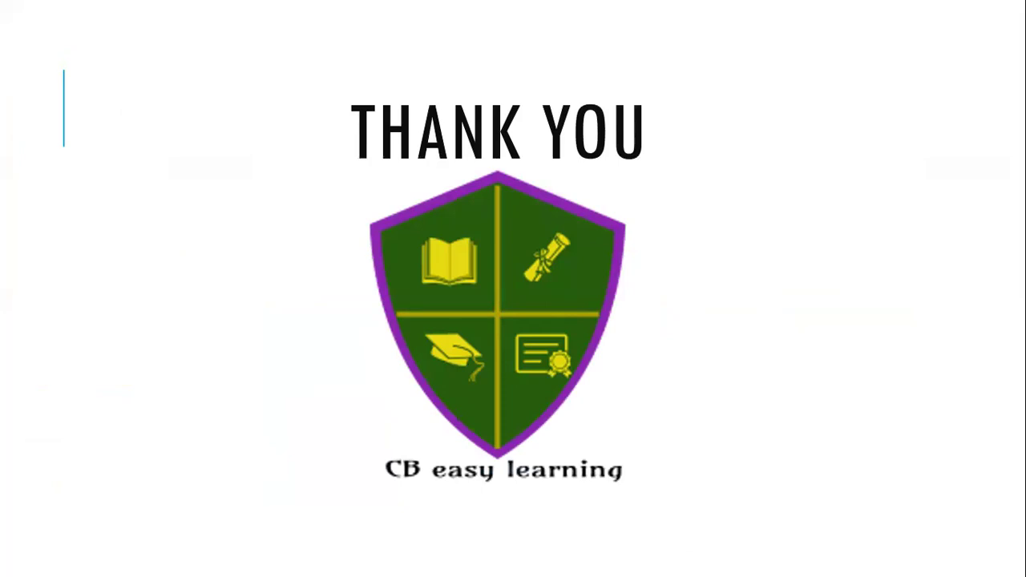